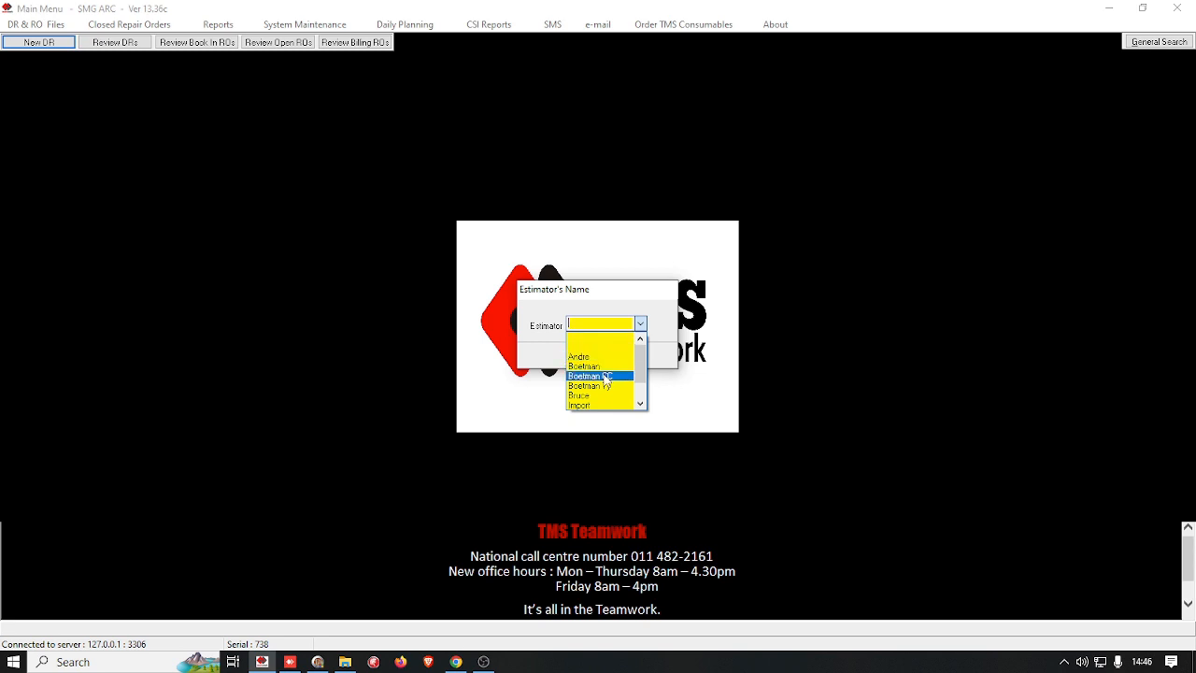
Step: Choose the estimator for the new DR and confirm the choice
scroll(606, 376, "down", 1)
scroll(603, 374, "up", 1)
left_click(594, 321)
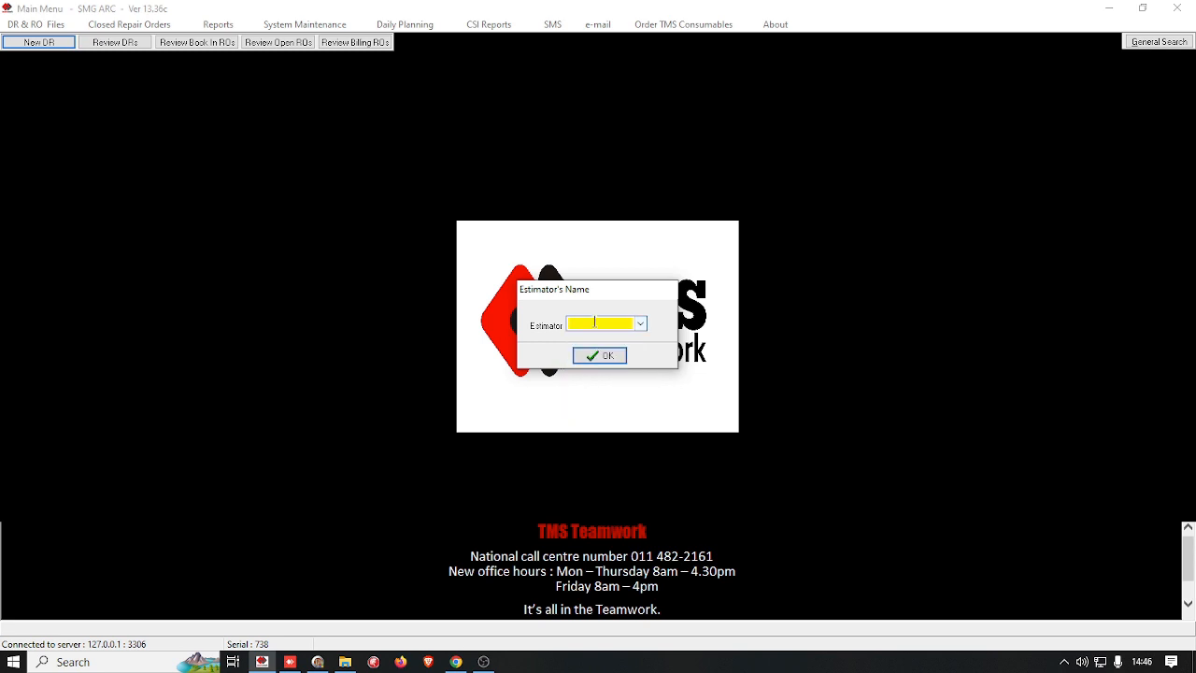
type("Duncan")
key("Return")
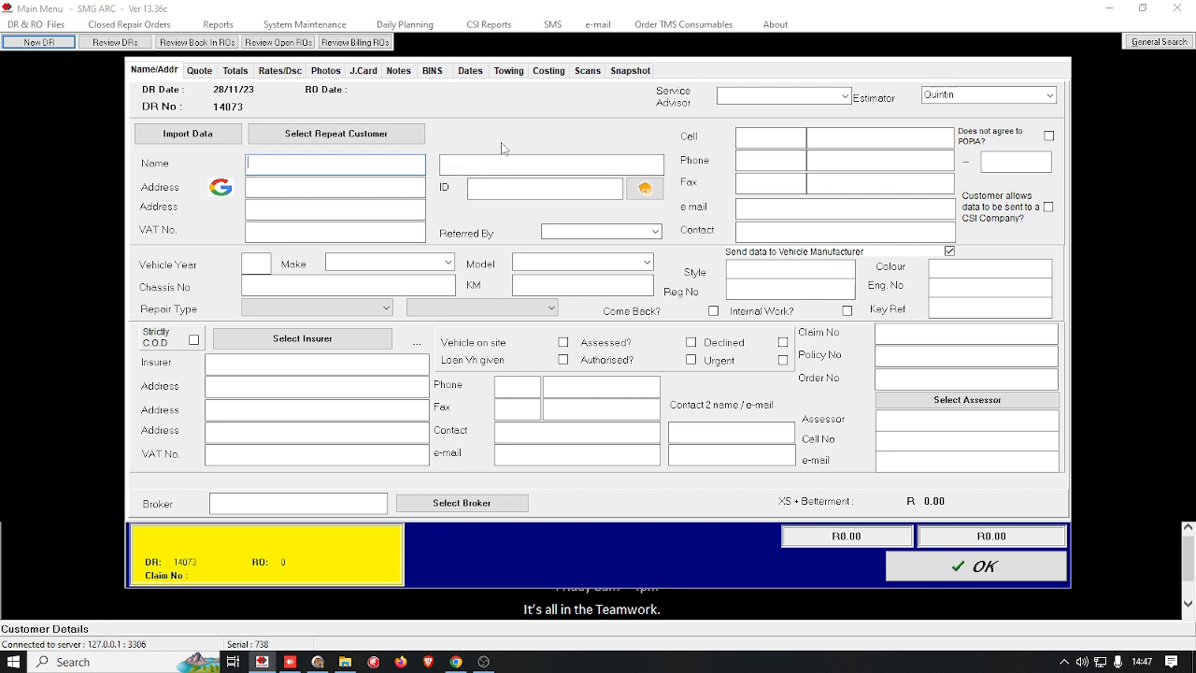
Step: Fill in the customer details from the repeat customer DONFORD BMW and accept the repeat customer rates
left_click(312, 132)
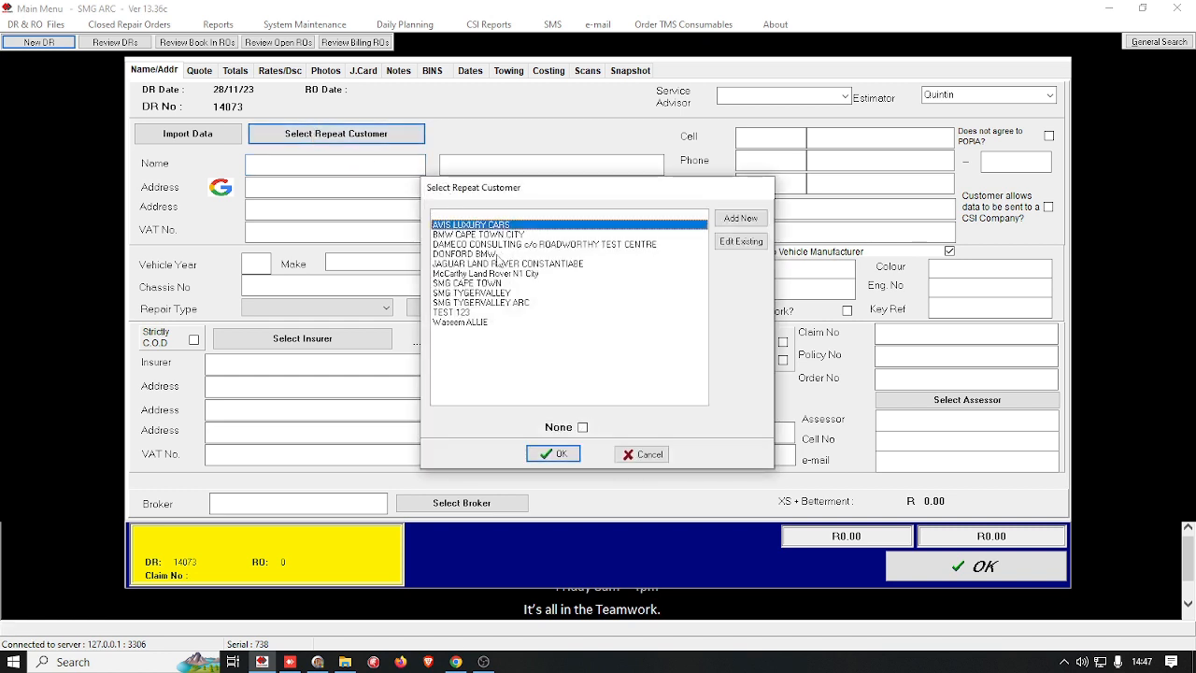
left_click(498, 255)
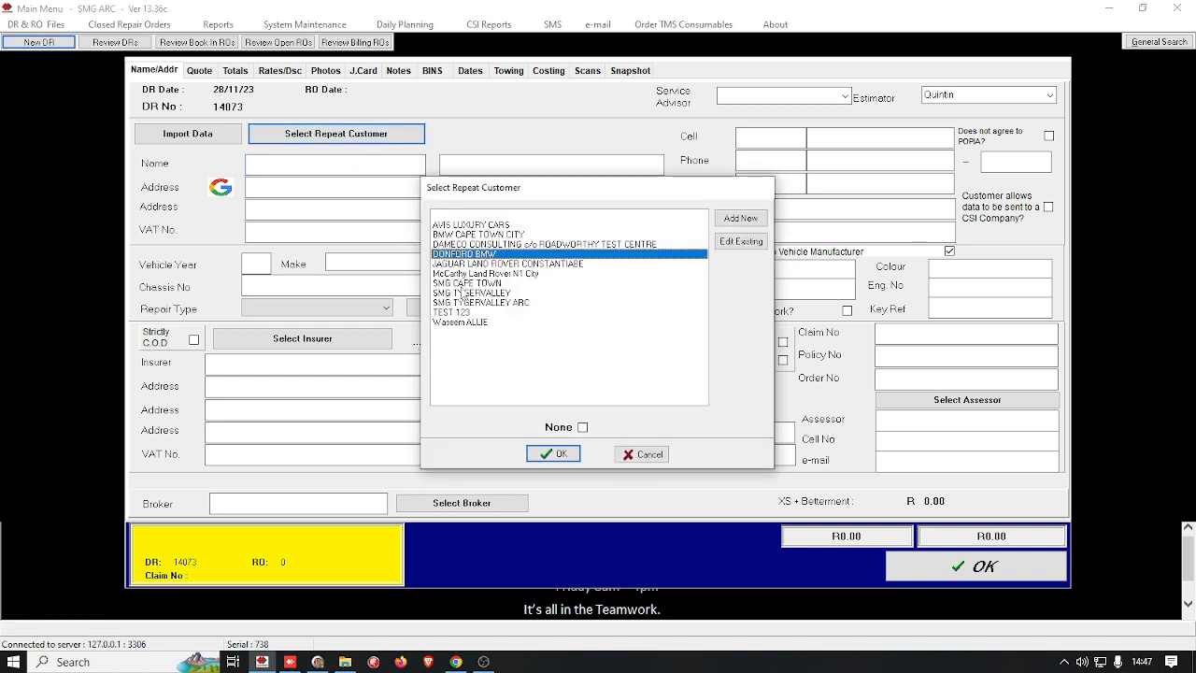
left_click(554, 454)
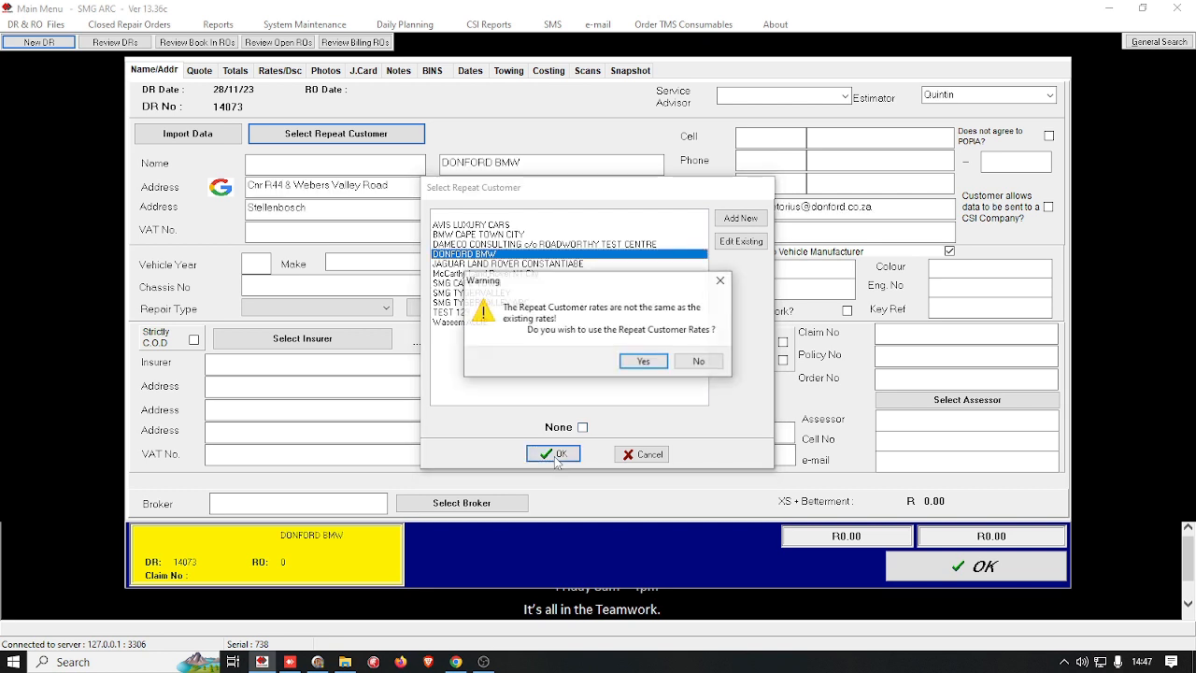
left_click(653, 362)
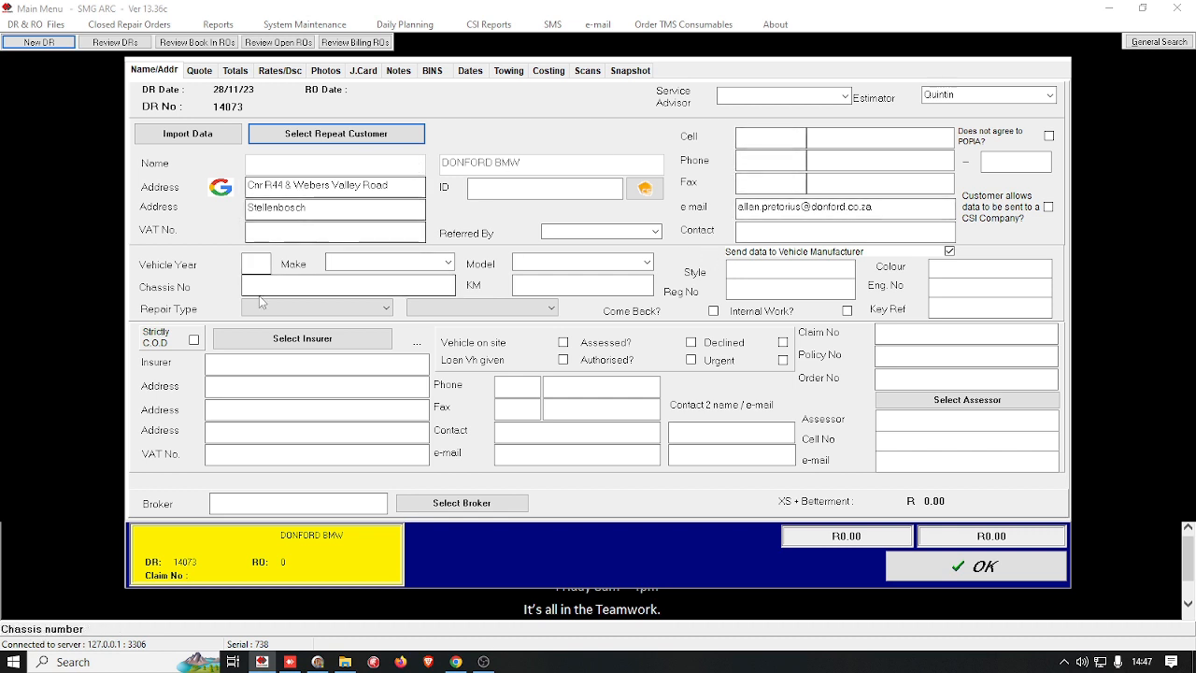
Step: Enter 22 as the vehicle year and set the make to FORD
left_click(255, 262)
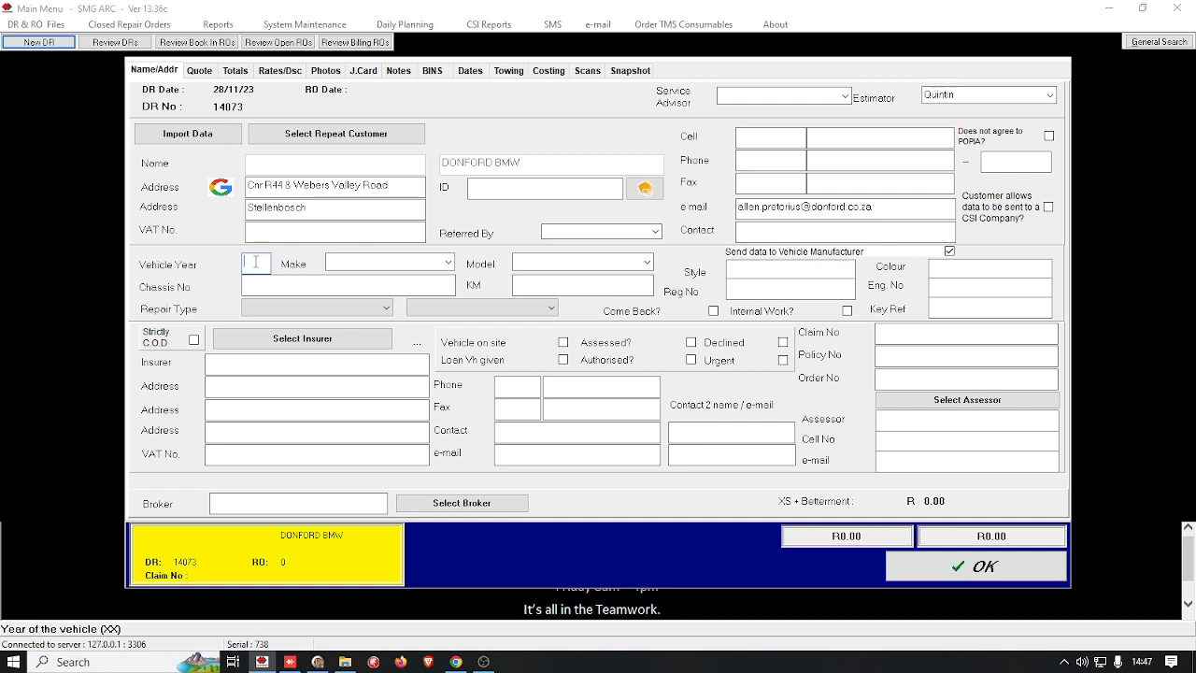
type("22")
key("Tab")
type("H")
key("BackSpace")
key("BackSpace")
type("FOR")
key("Down")
key("Down")
key("Up")
key("Up")
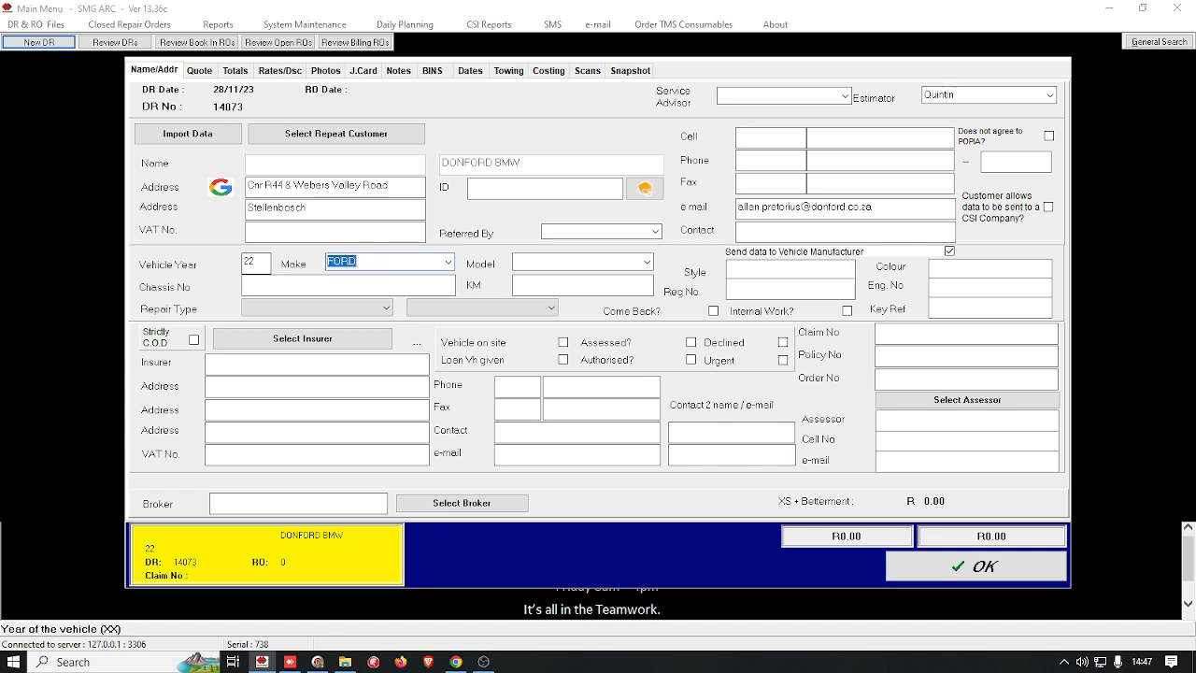
key("Up")
key("Down")
Step: Describe the vehicle as model RANGER, style BAKKIE, in colour WHITE
key("Tab")
type("RAN")
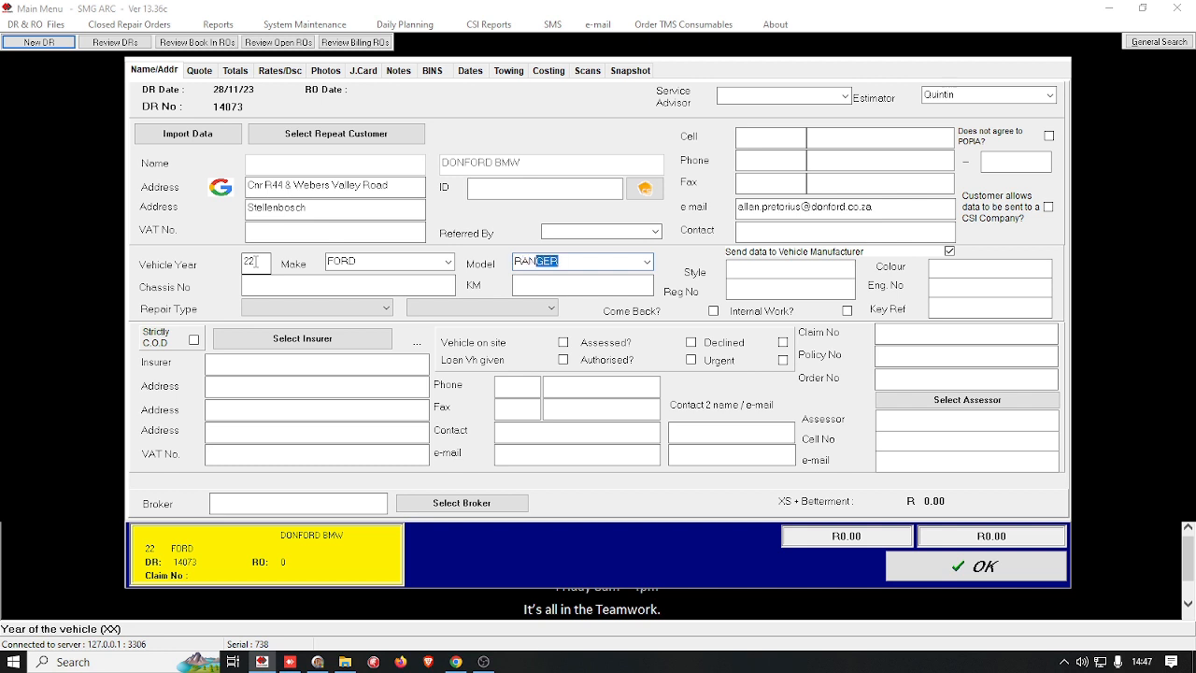
key("Tab")
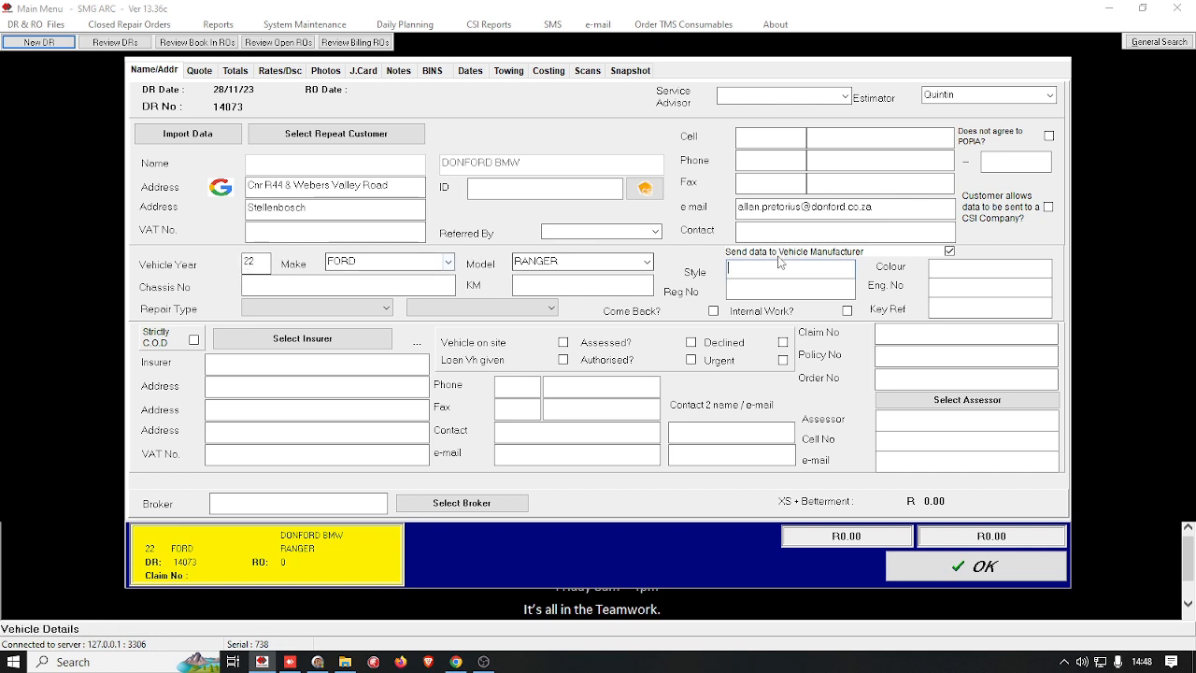
type("BAKKIE")
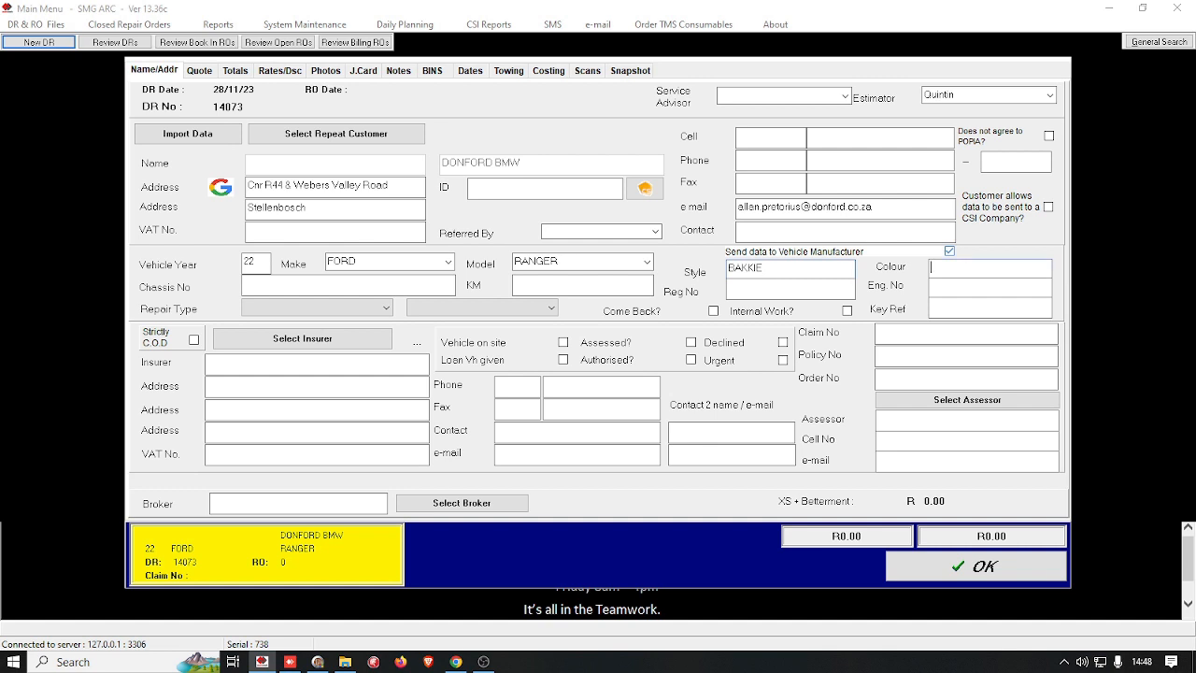
type("WHITE")
Step: Try to open the quote section with the chassis number left blank
left_click(246, 284)
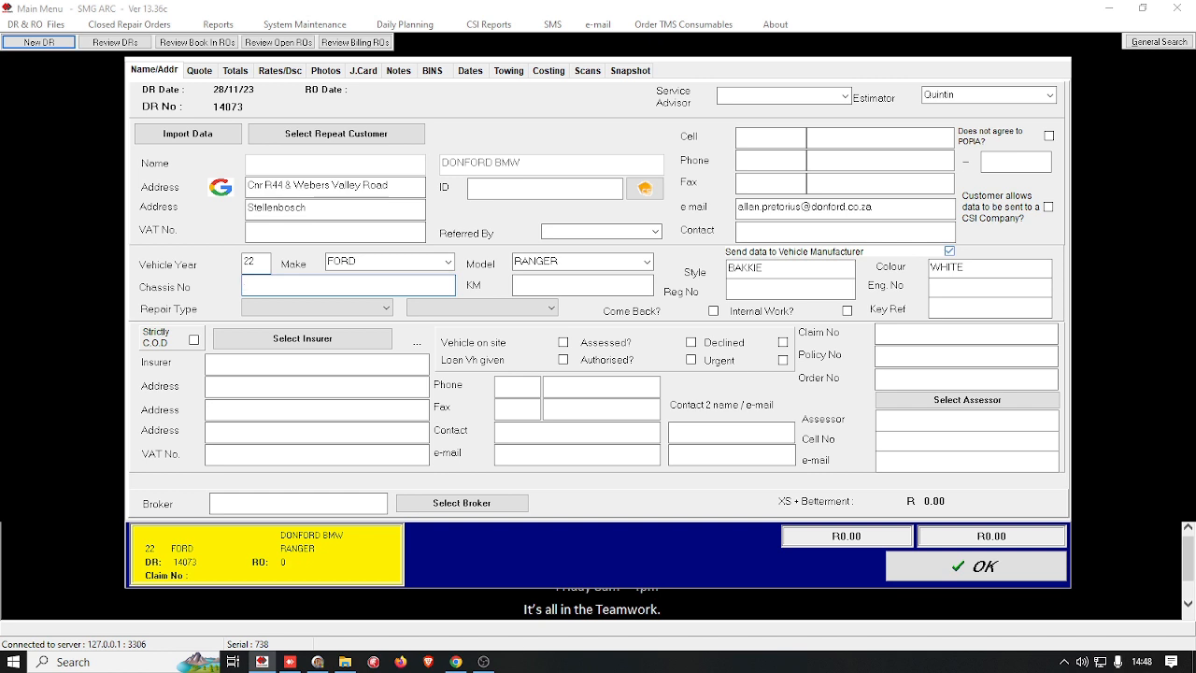
type("29872HGBS")
key("ctrl+a")
key("BackSpace")
left_click(198, 71)
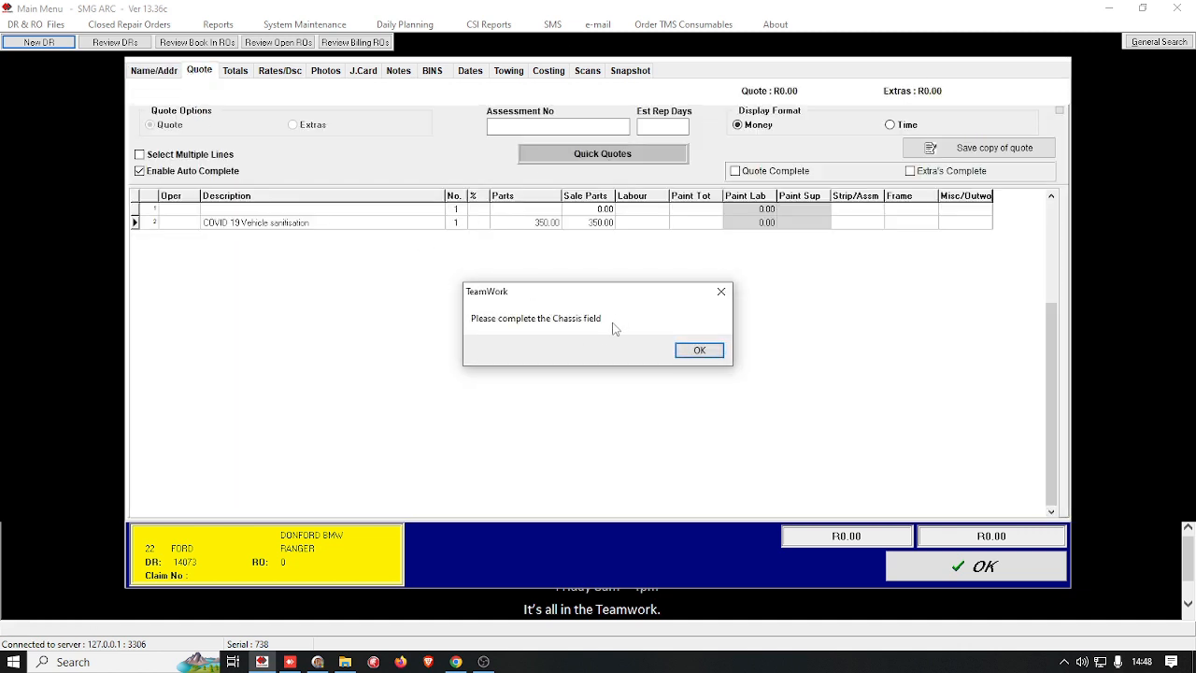
left_click(699, 349)
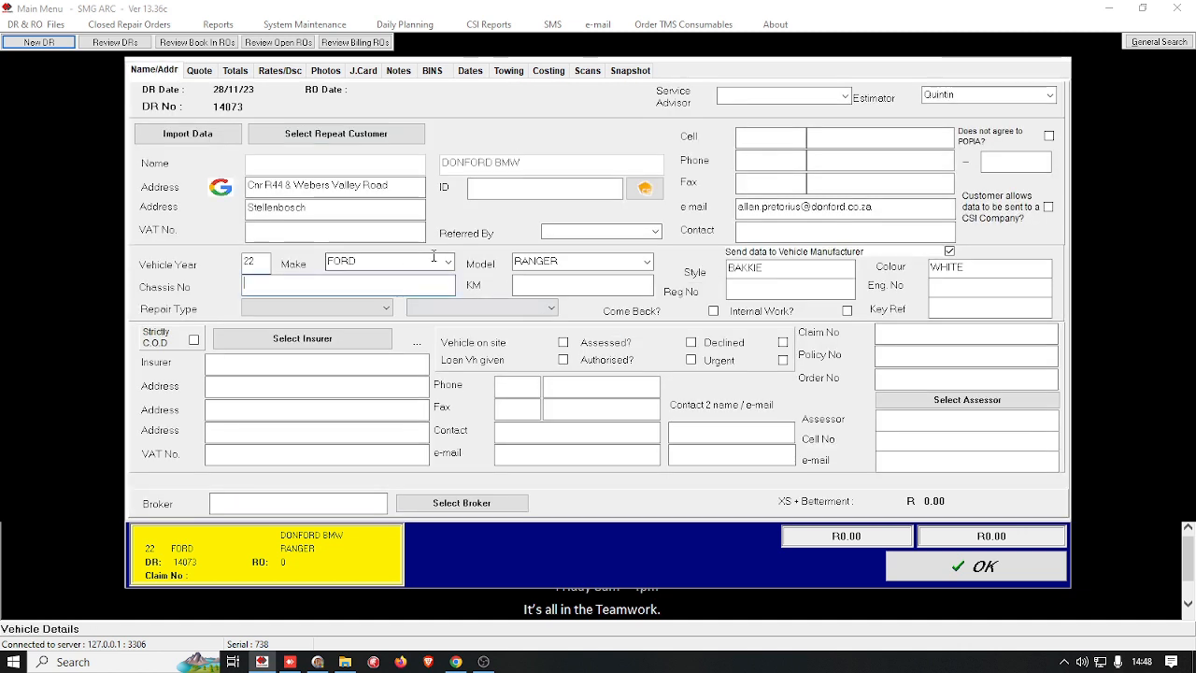
Step: Enter 238872GFGH as the vehicle's chassis number
type("238072")
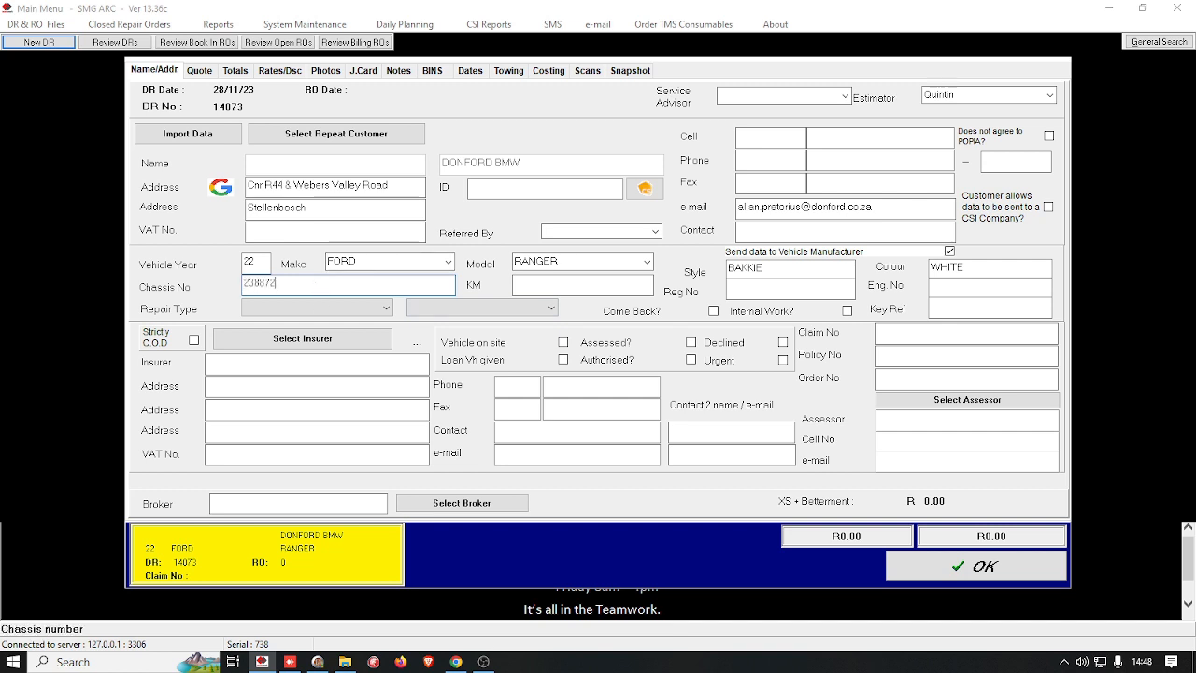
type("GFGH")
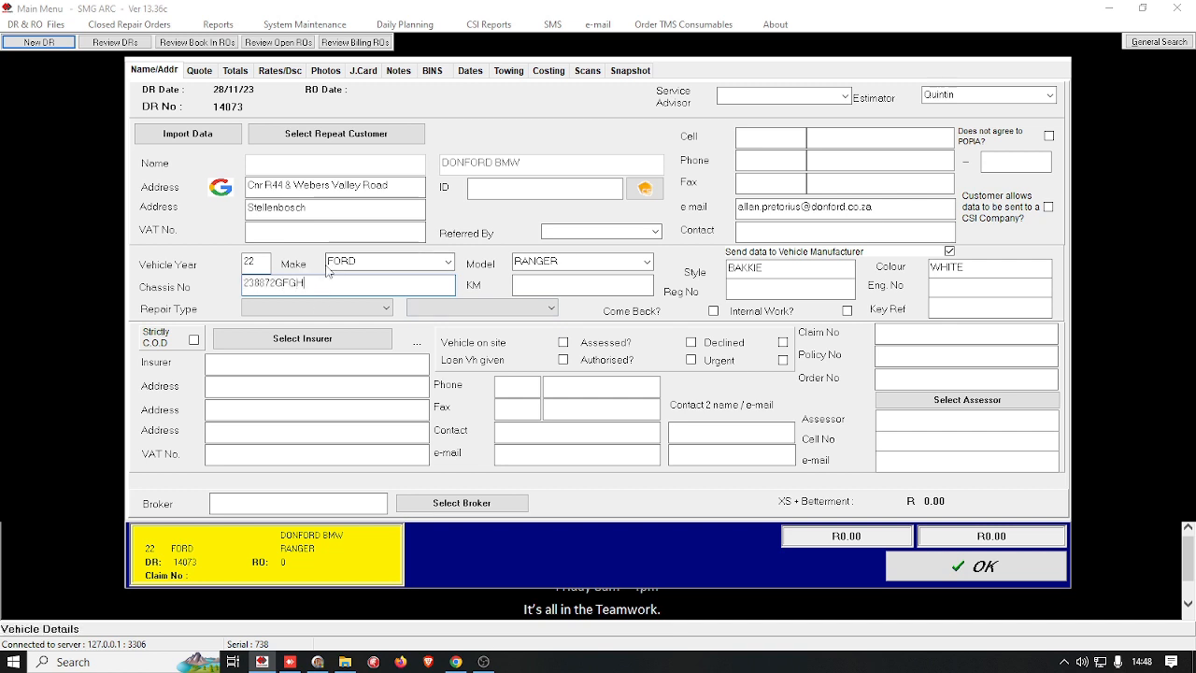
left_click(547, 283)
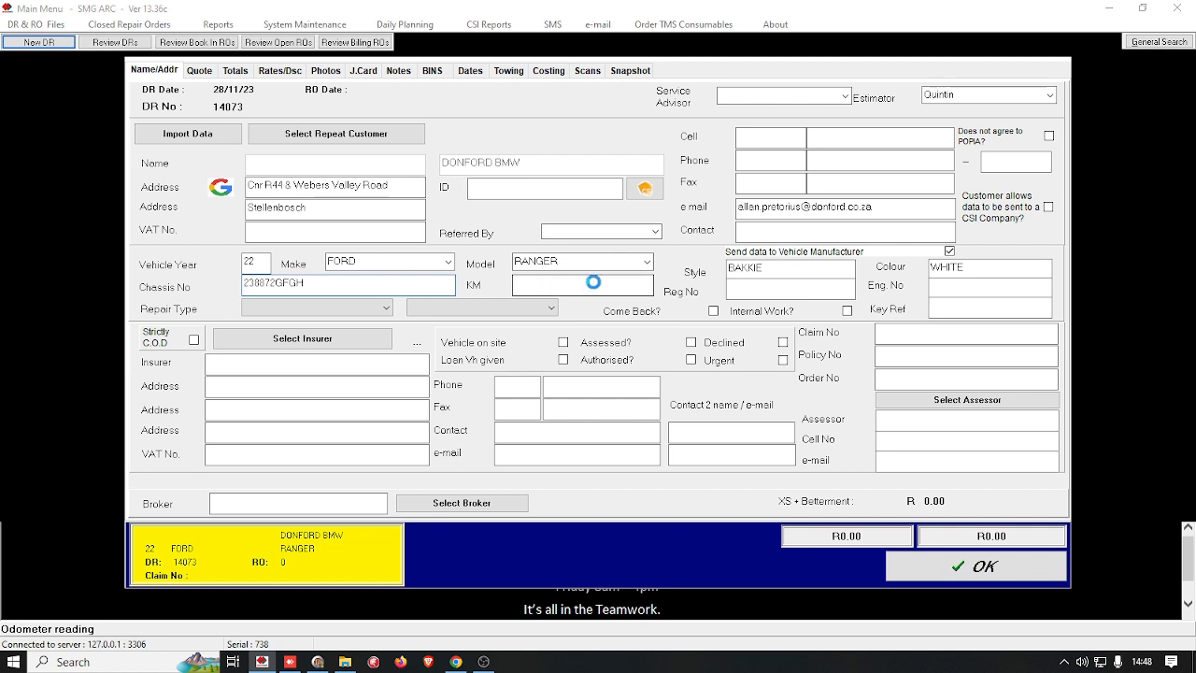
Step: Enter SHGTEST as the registration number and 32342 as the engine number
key("Tab")
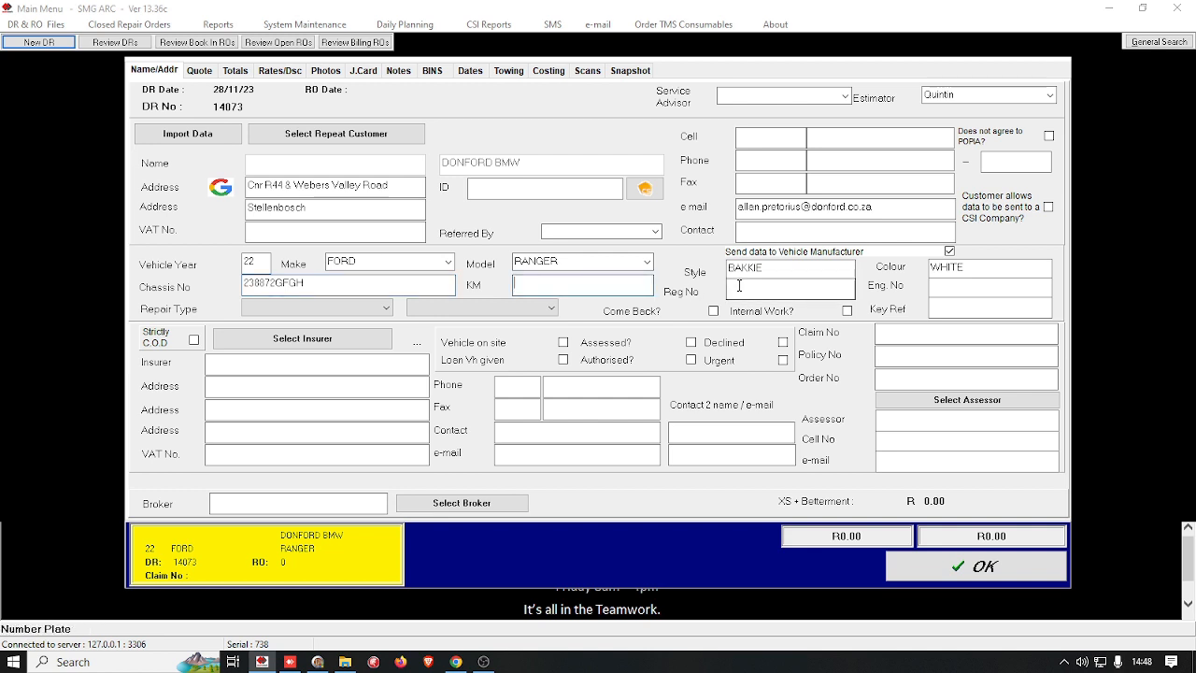
type("SHG")
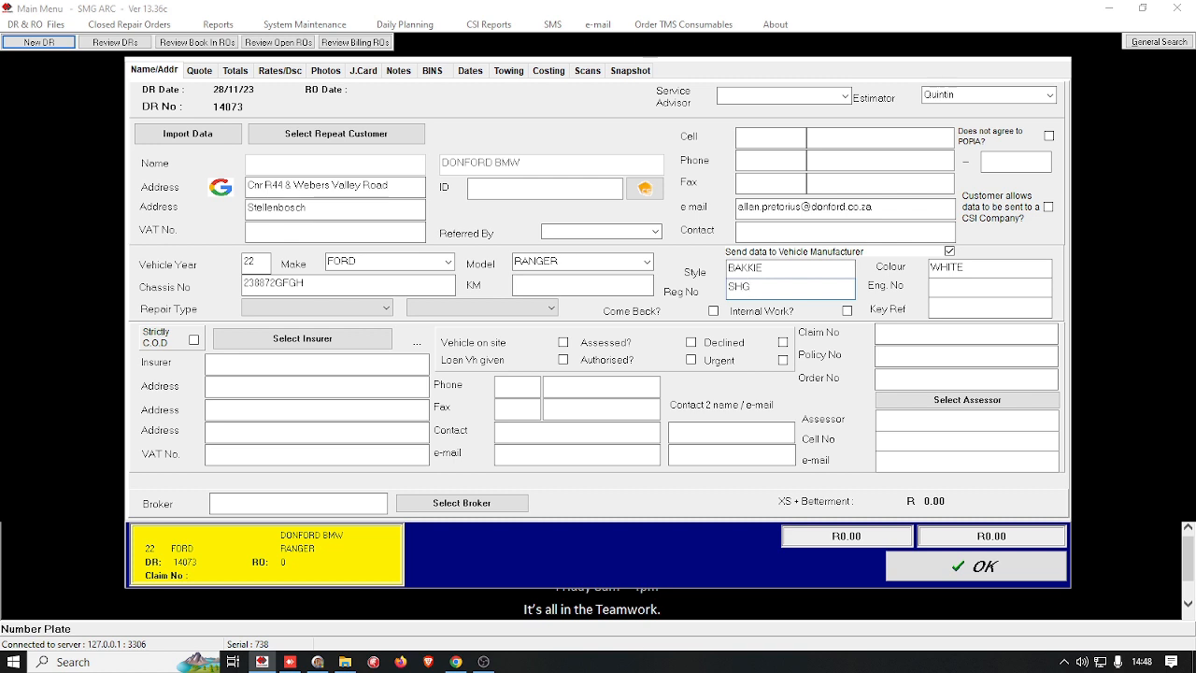
type("TEST")
left_click(946, 280)
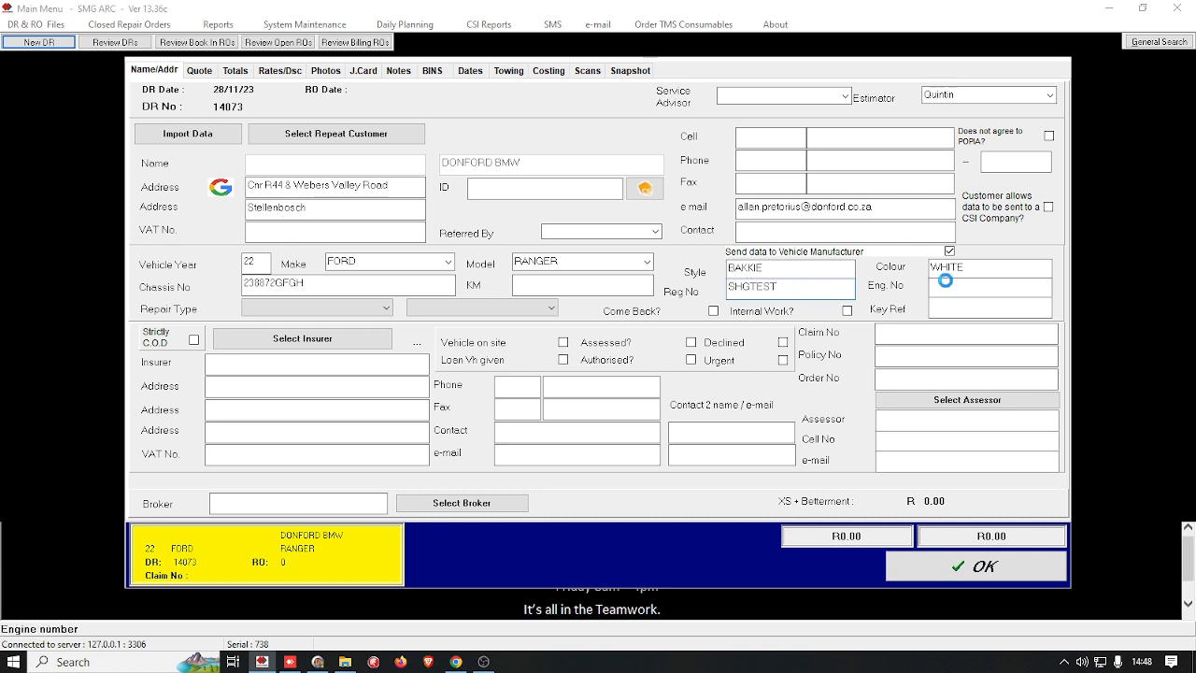
type("32342")
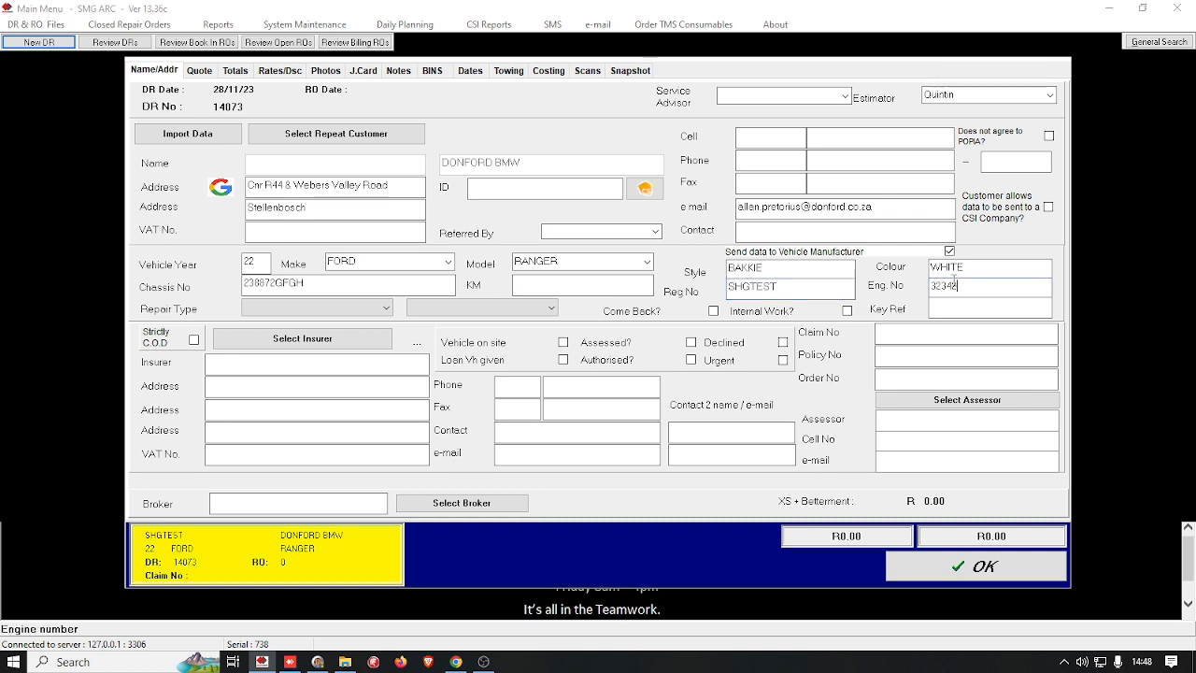
Step: Set the repair type to Cash and view the structural and non-structural options without choosing one
left_click(333, 309)
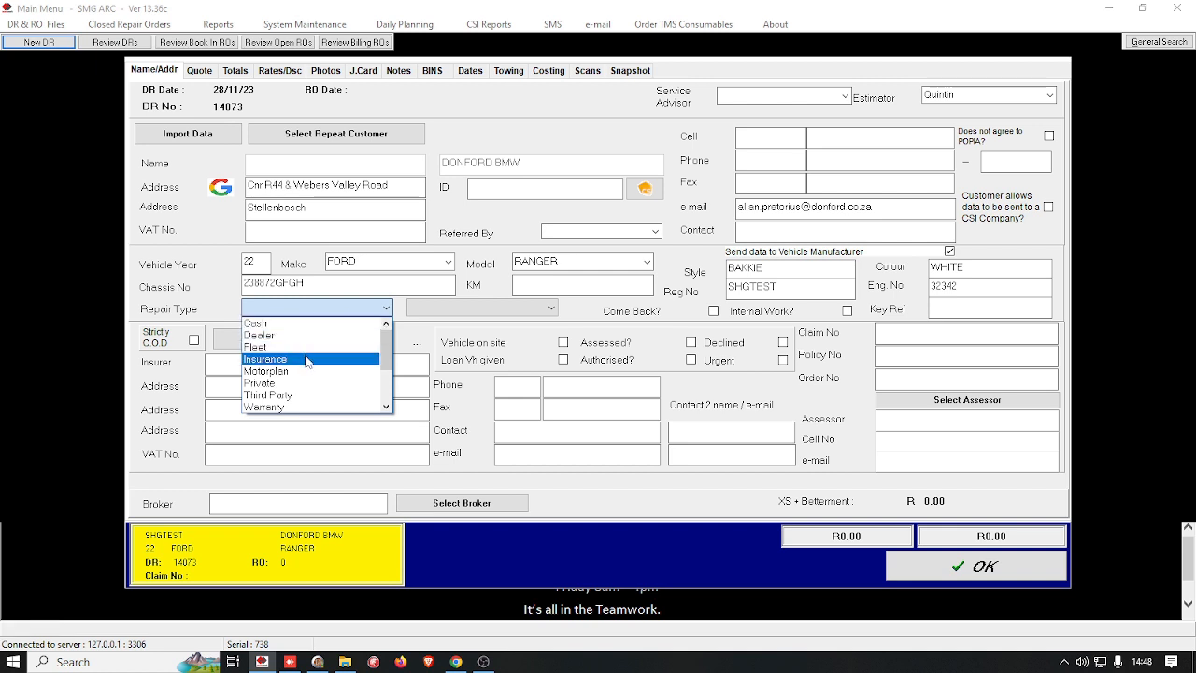
left_click(323, 347)
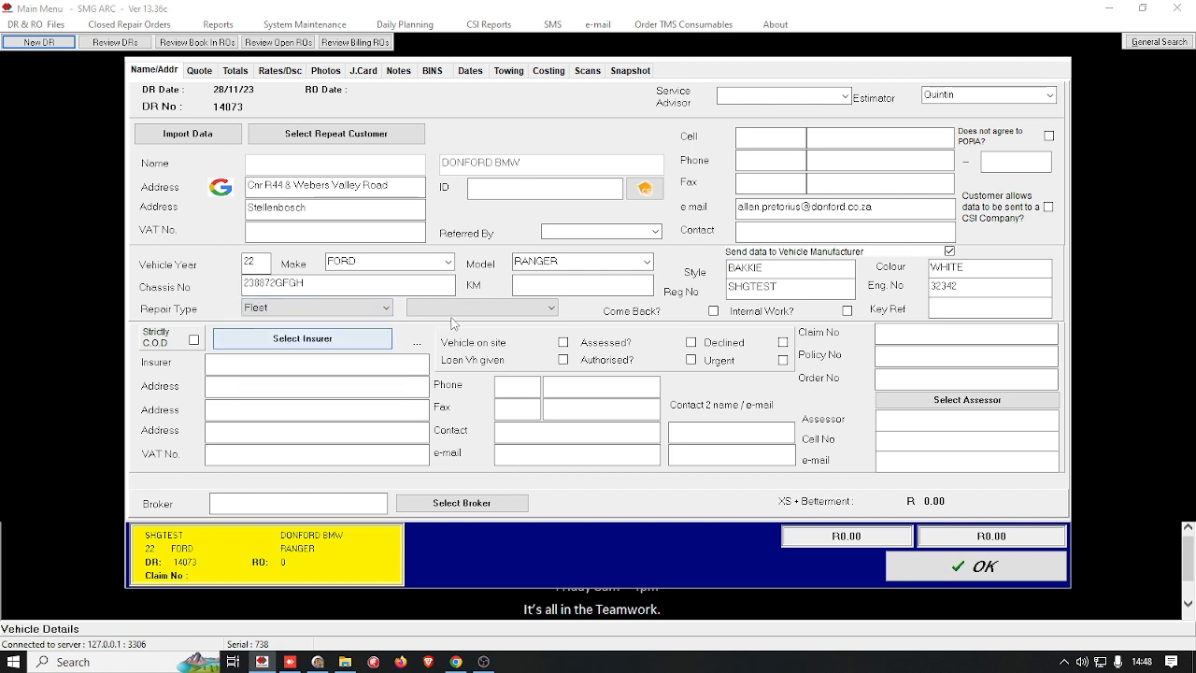
left_click(341, 309)
scroll(347, 325, "up", 1)
left_click(318, 322)
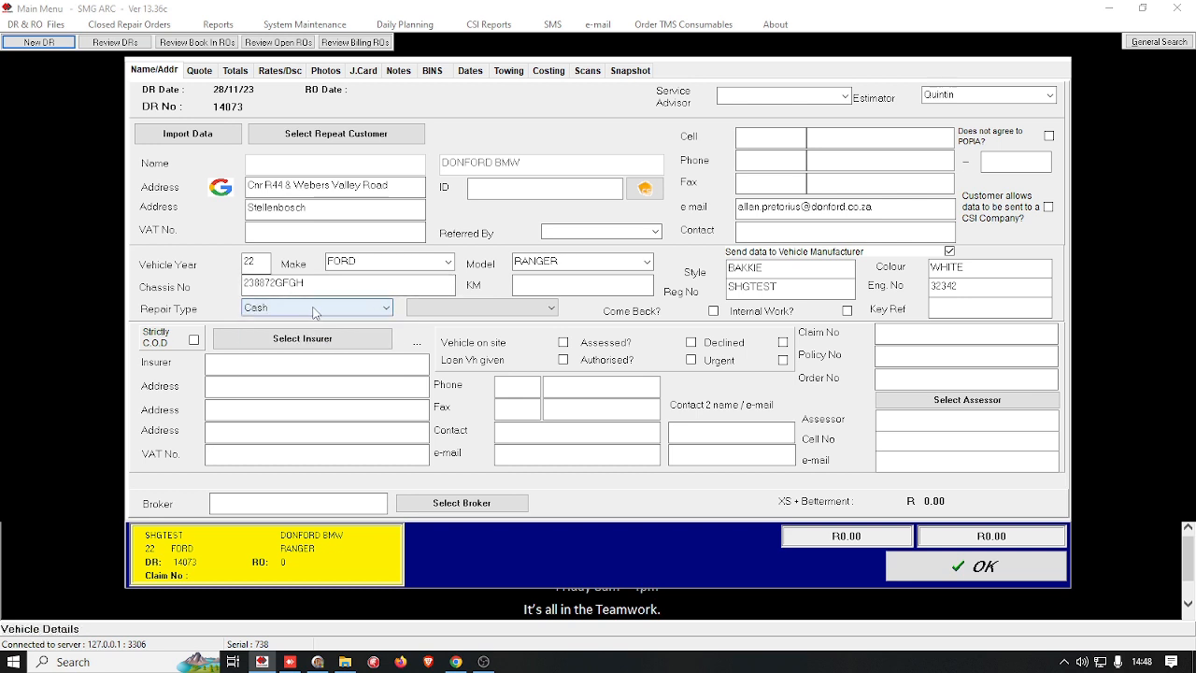
left_click(444, 309)
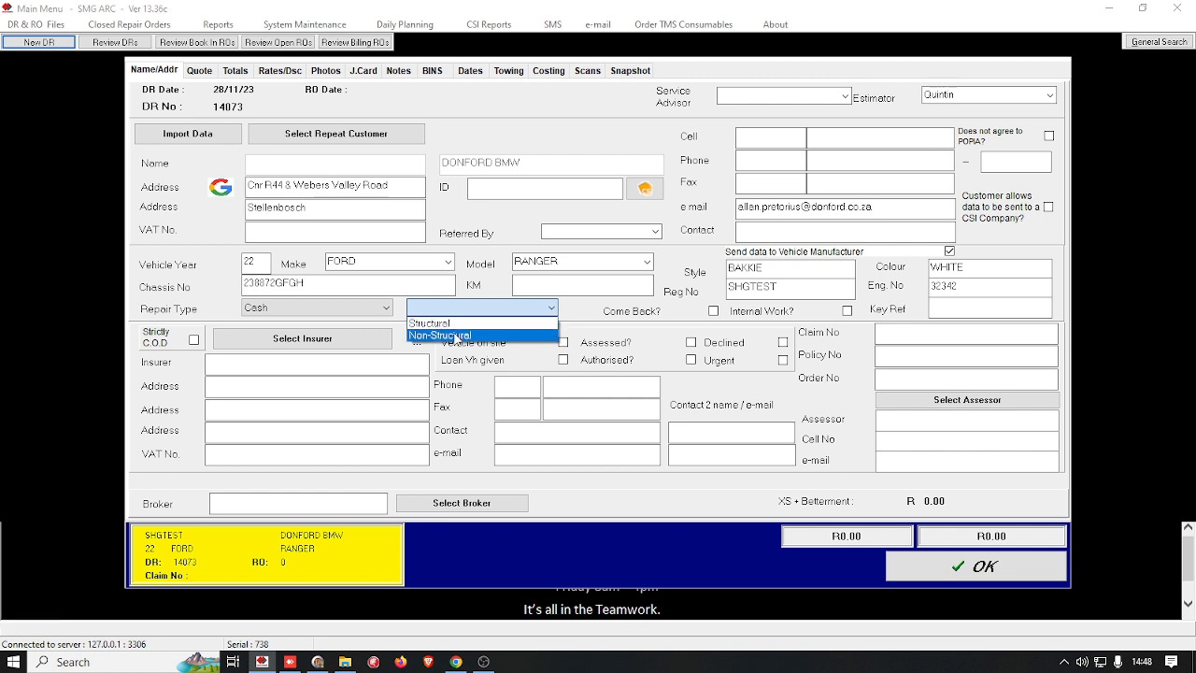
left_click(599, 309)
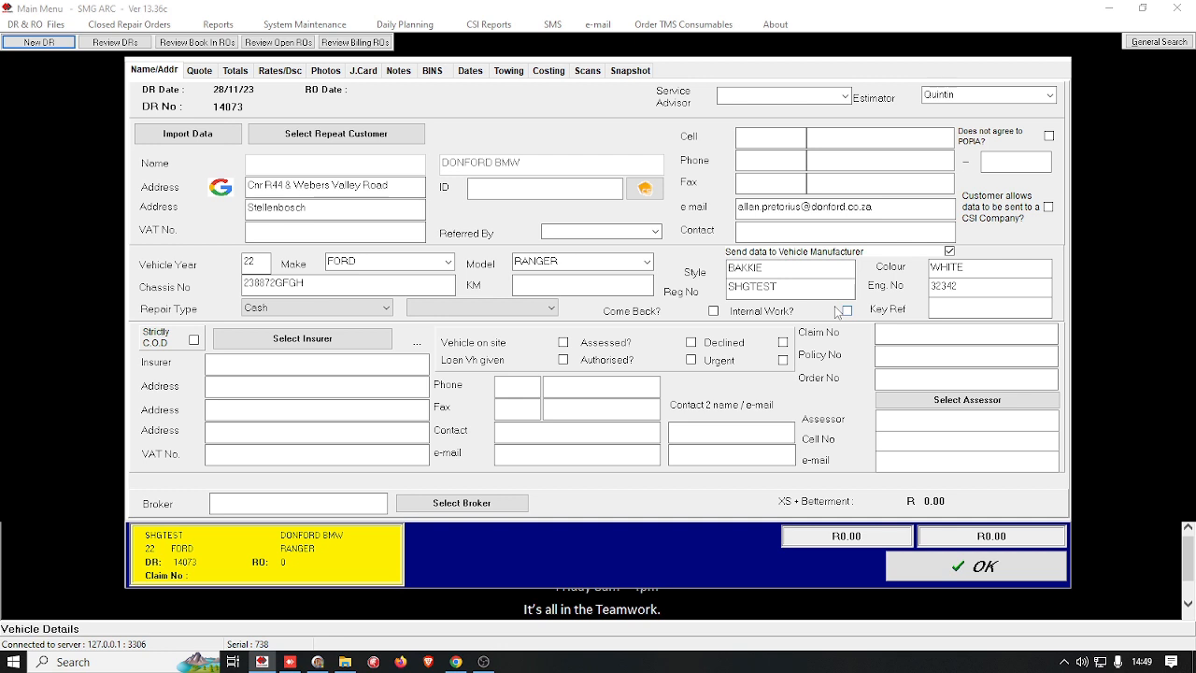
Step: Place the cursor in the vehicle's Key Ref field
left_click(943, 307)
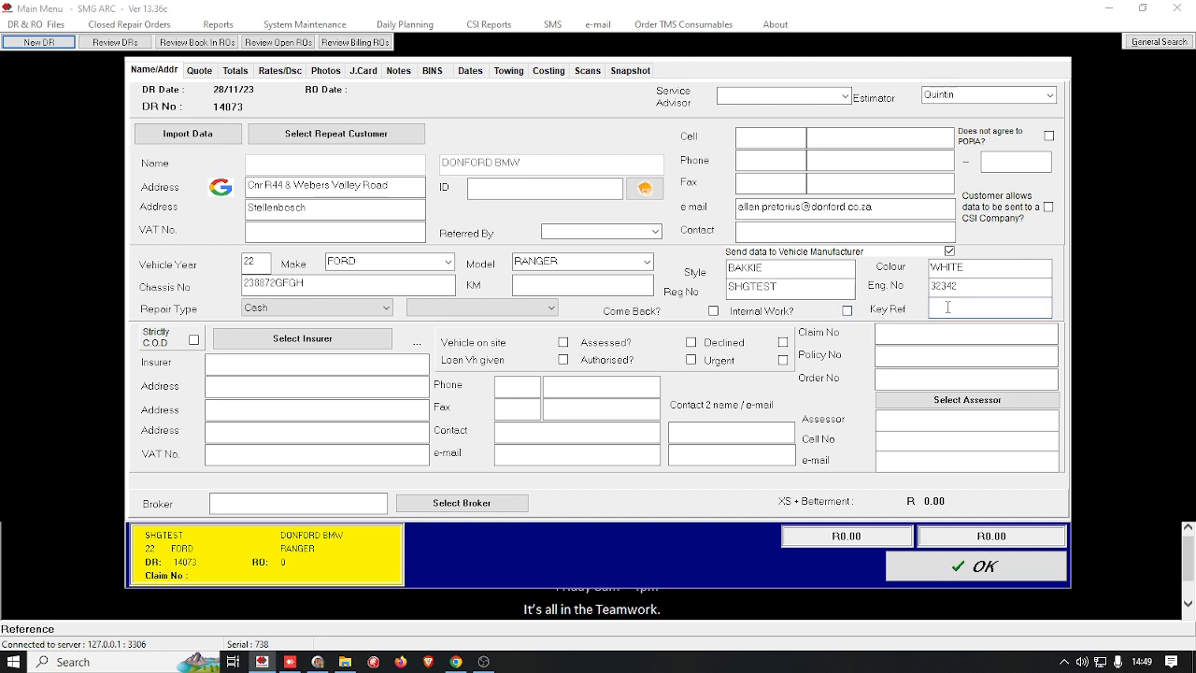